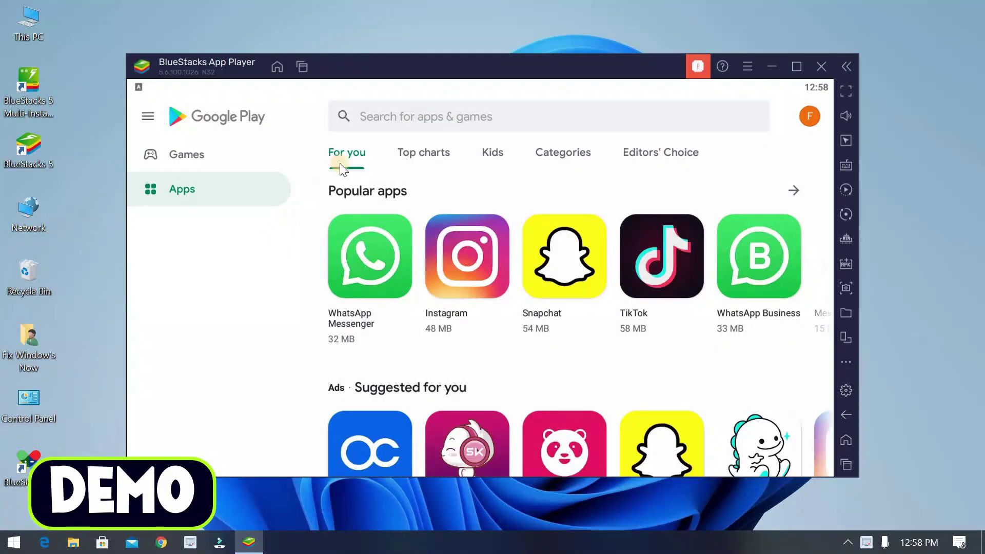
- Search Google Play for "hill climb racing" and install the Hill Climb Racing game by Fingersoft
{"action": "left_click", "coordinate": [382, 117]}
{"action": "type", "text": "hill c"}
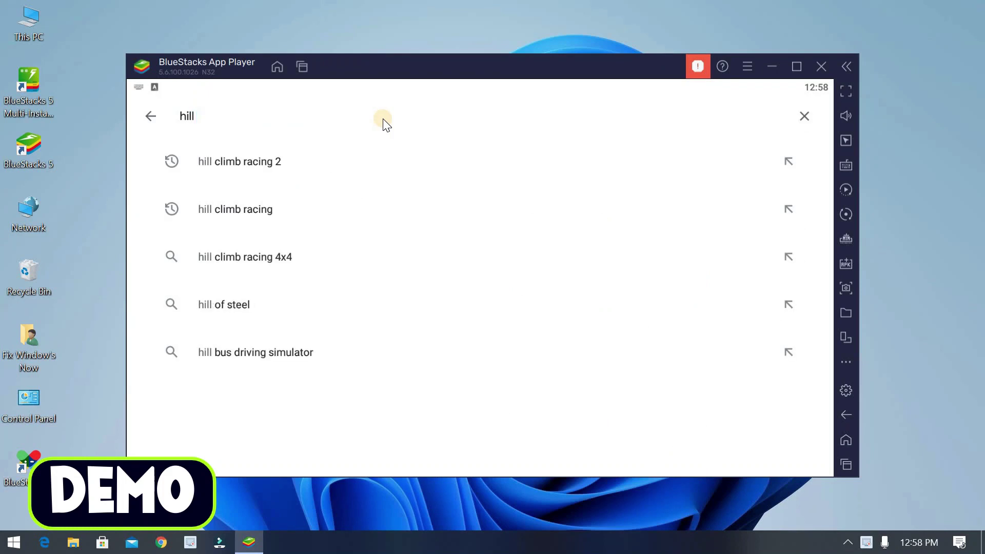
{"action": "left_click", "coordinate": [258, 214]}
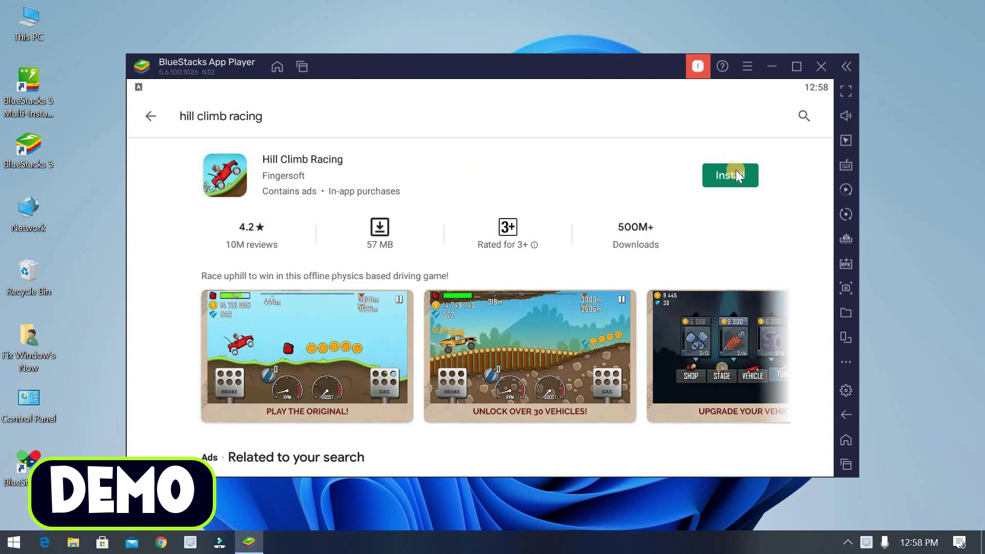
{"action": "left_click", "coordinate": [736, 173]}
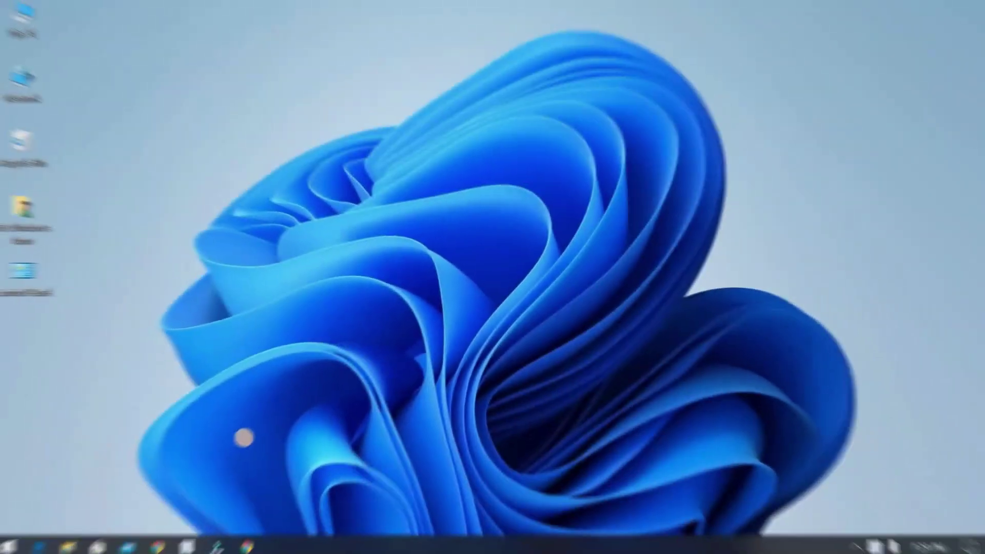
- Switch to Chrome, search Google for "bluestacks" and open the official bluestacks.com website
{"action": "left_click", "coordinate": [245, 540]}
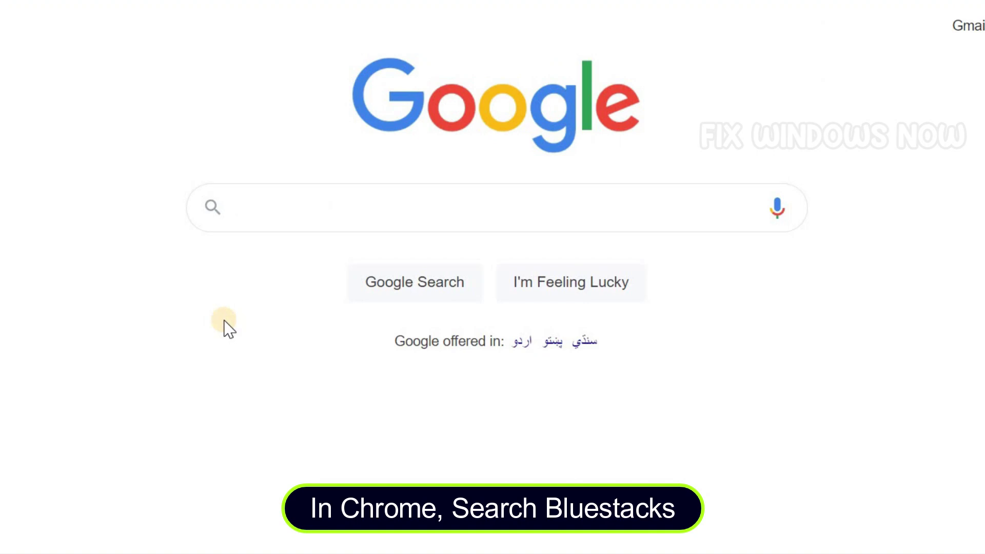
{"action": "type", "text": "bluesta"}
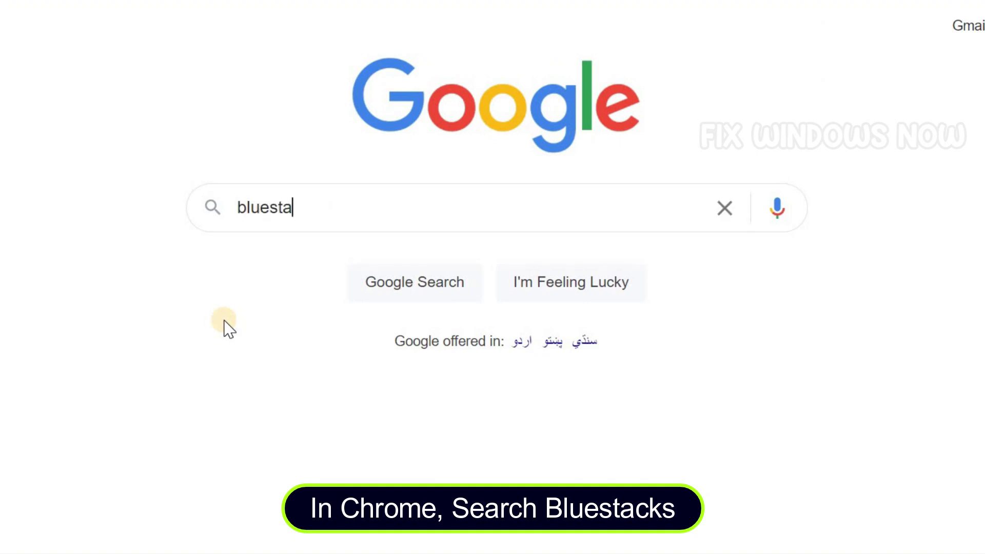
{"action": "type", "text": "cks"}
{"action": "key", "text": "Return"}
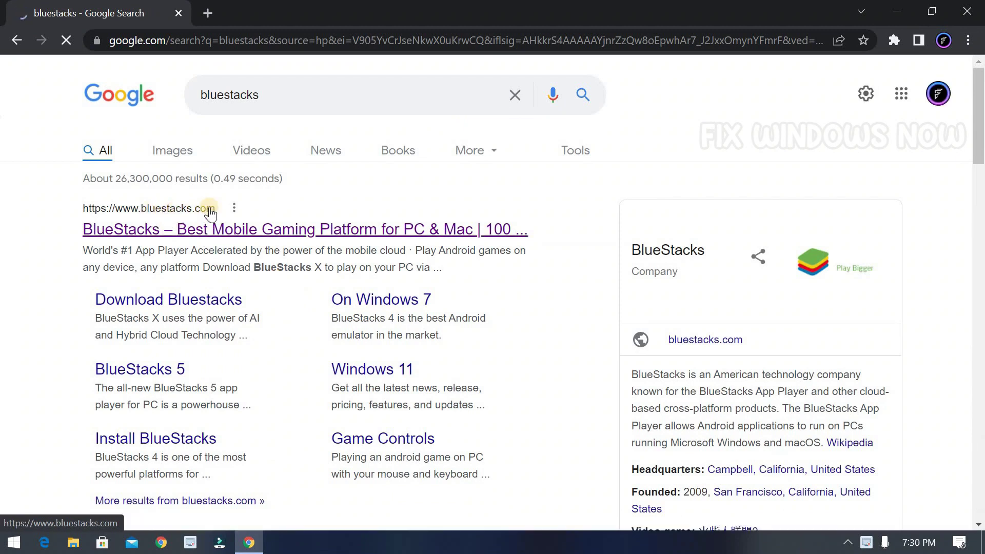
{"action": "left_click", "coordinate": [152, 228]}
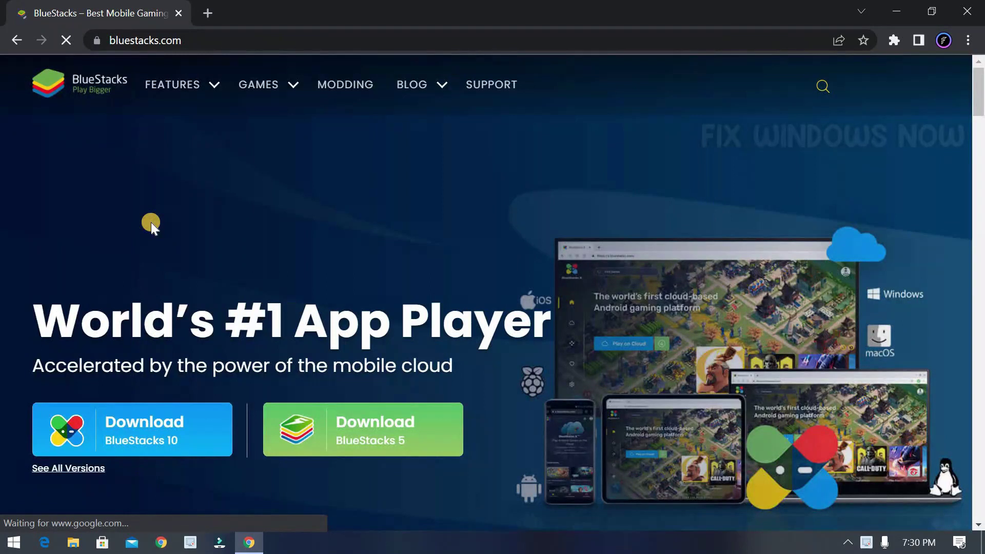
- Download the BlueStacks 5 installer from the website and run it to install BlueStacks with the default options
{"action": "left_click", "coordinate": [377, 441]}
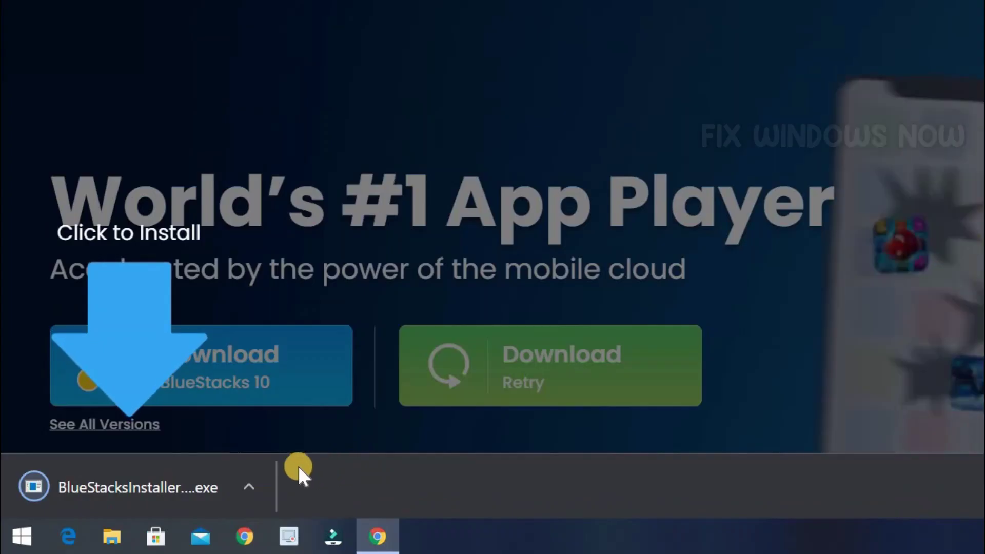
{"action": "left_click", "coordinate": [246, 479]}
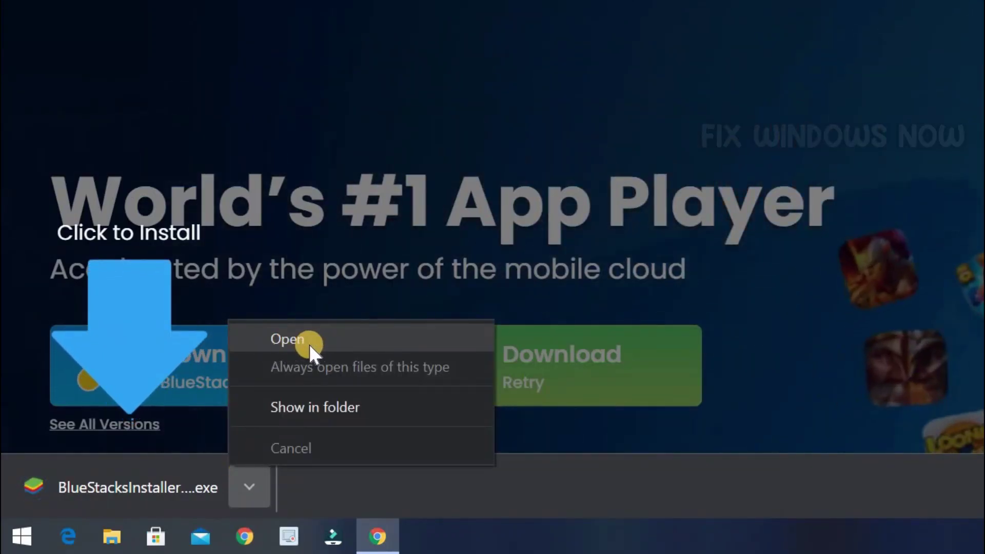
{"action": "left_click", "coordinate": [309, 341]}
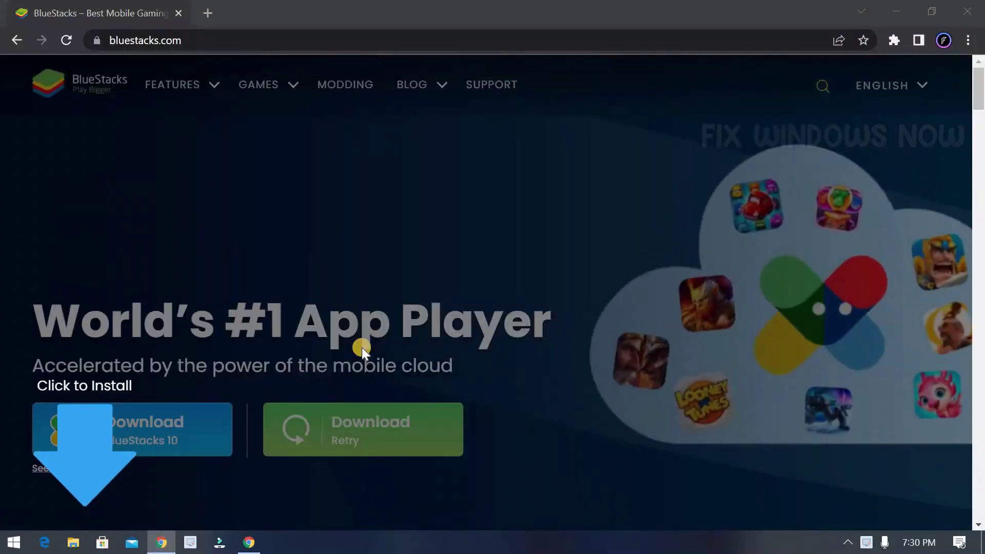
{"action": "left_click", "coordinate": [896, 11]}
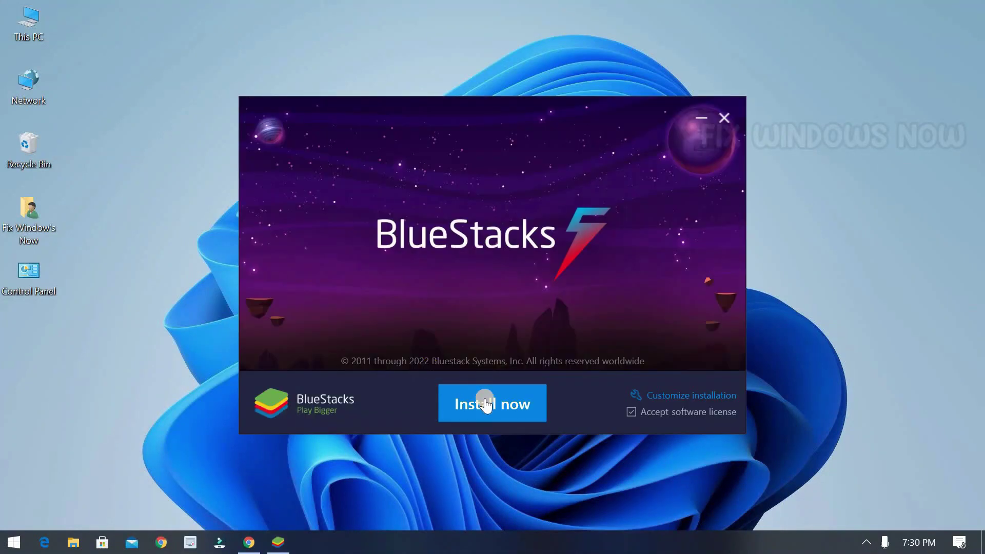
{"action": "left_click", "coordinate": [485, 401]}
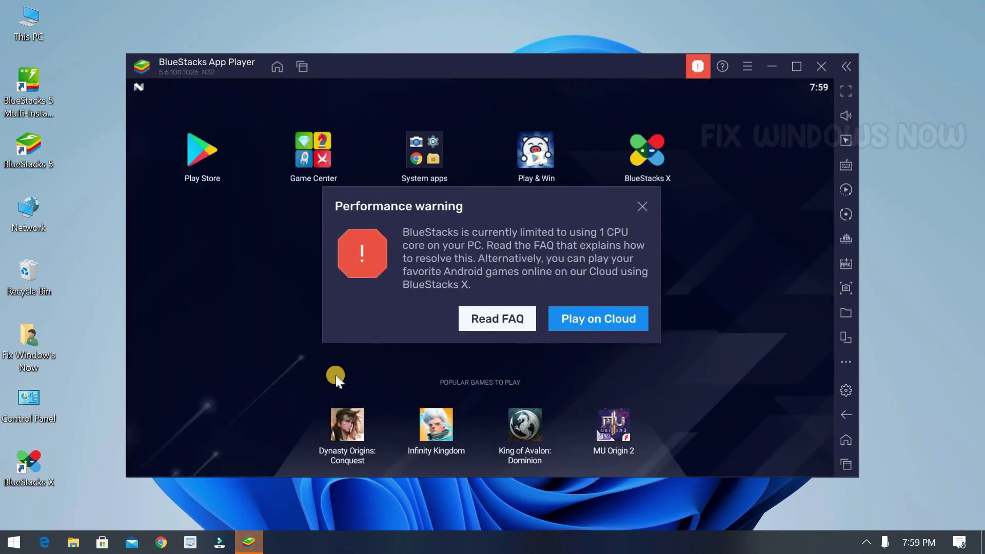
- Dismiss the performance warning in BlueStacks App Player and open the Google sign-in form from Play Store
{"action": "left_click", "coordinate": [641, 205]}
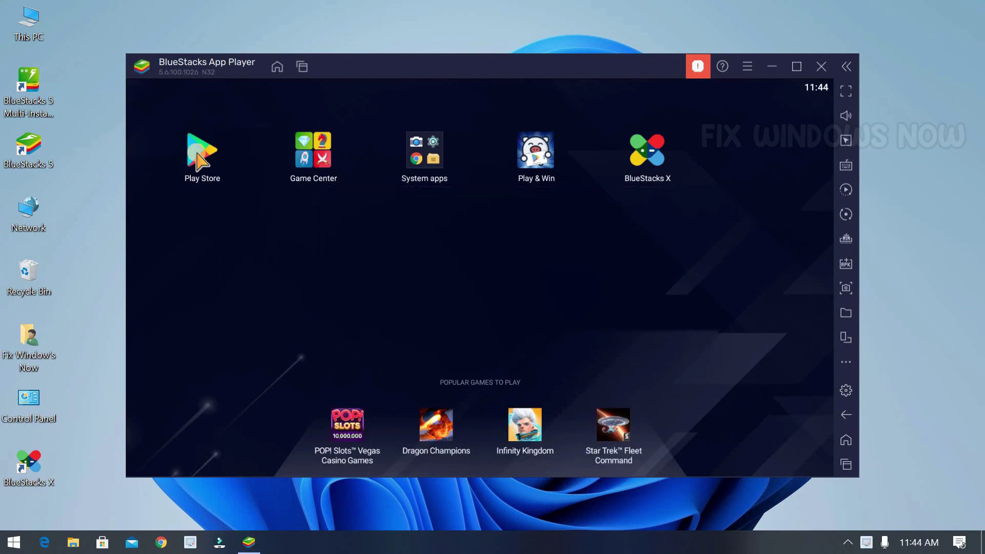
{"action": "left_click", "coordinate": [198, 153]}
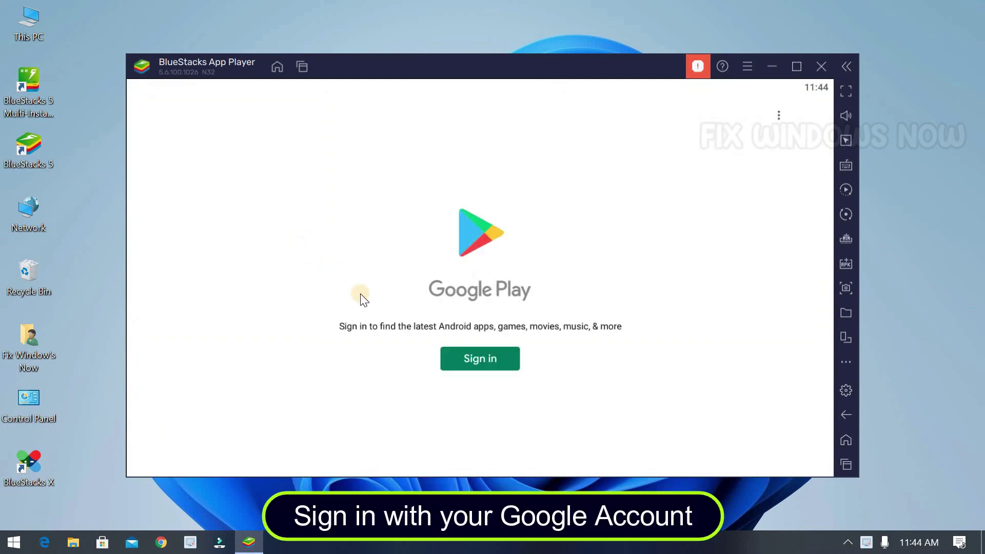
{"action": "left_click", "coordinate": [481, 359]}
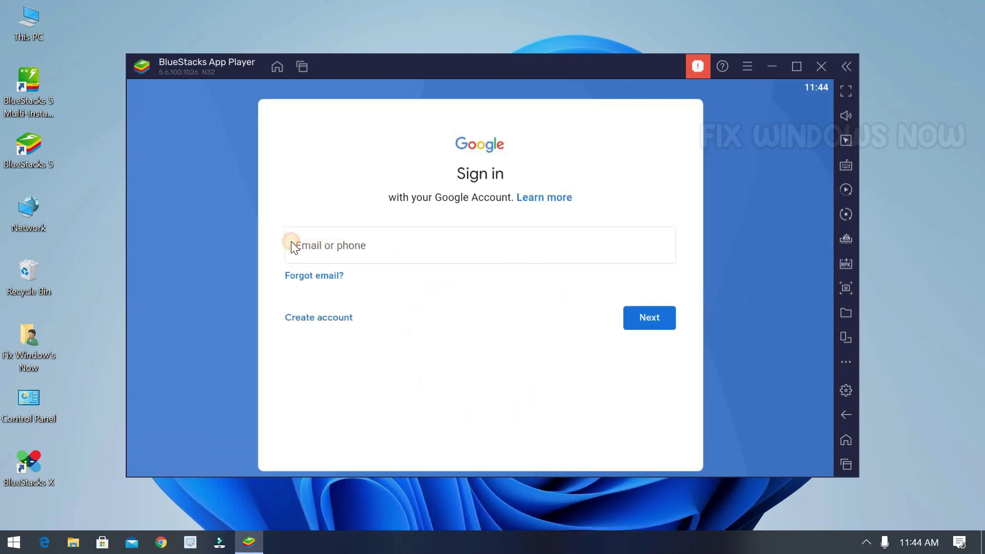
- Sign in to Google Play by entering the Google account's e-mail and the account password
{"action": "left_click", "coordinate": [311, 246]}
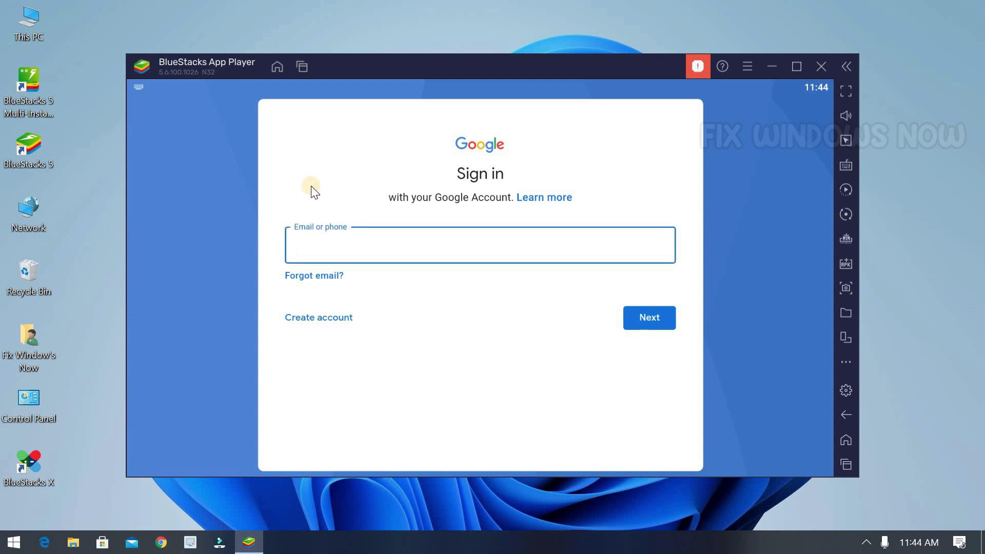
{"action": "key", "text": "ctrl+v"}
{"action": "left_click", "coordinate": [632, 322]}
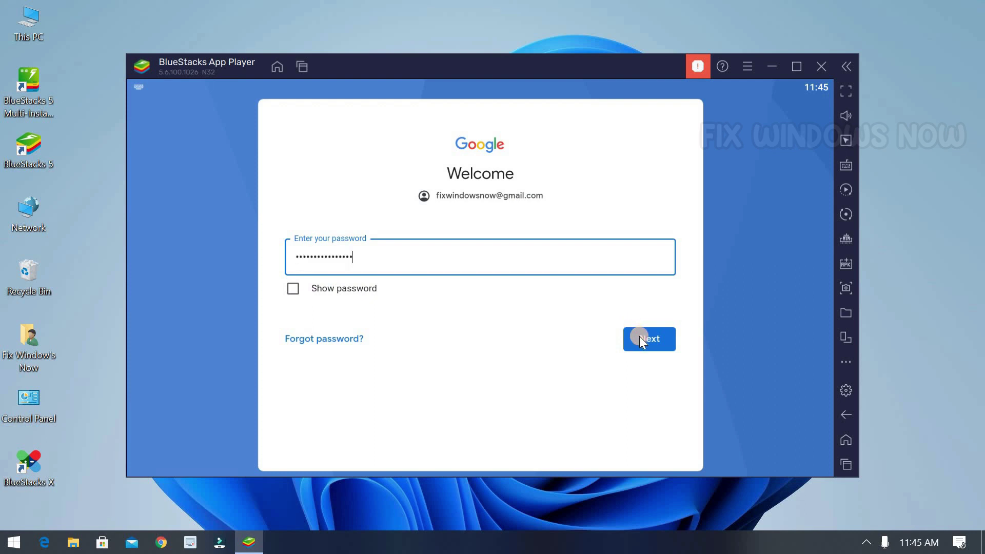
{"action": "left_click", "coordinate": [639, 337]}
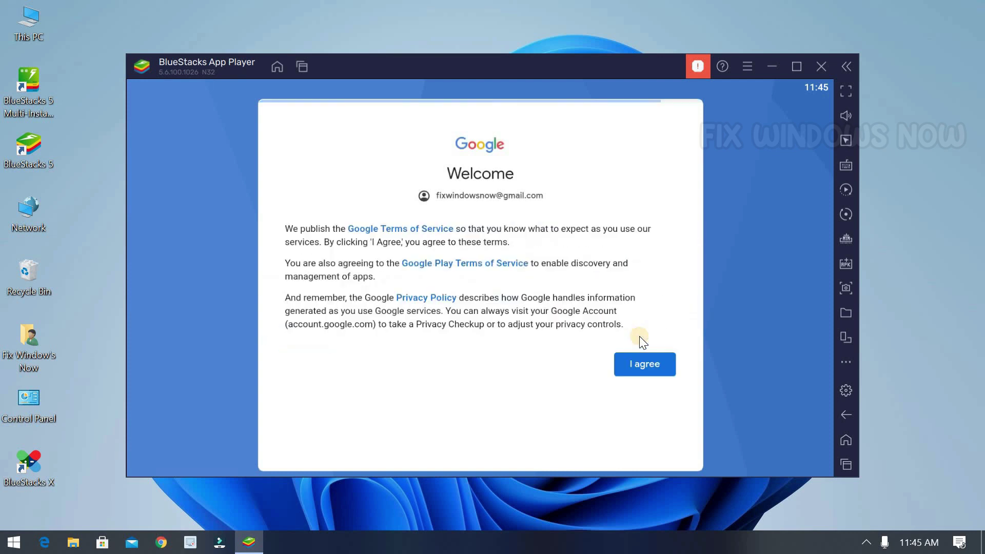
- Agree to the Google terms of service and opt in to notifications about new deals and updates
{"action": "left_click", "coordinate": [642, 372]}
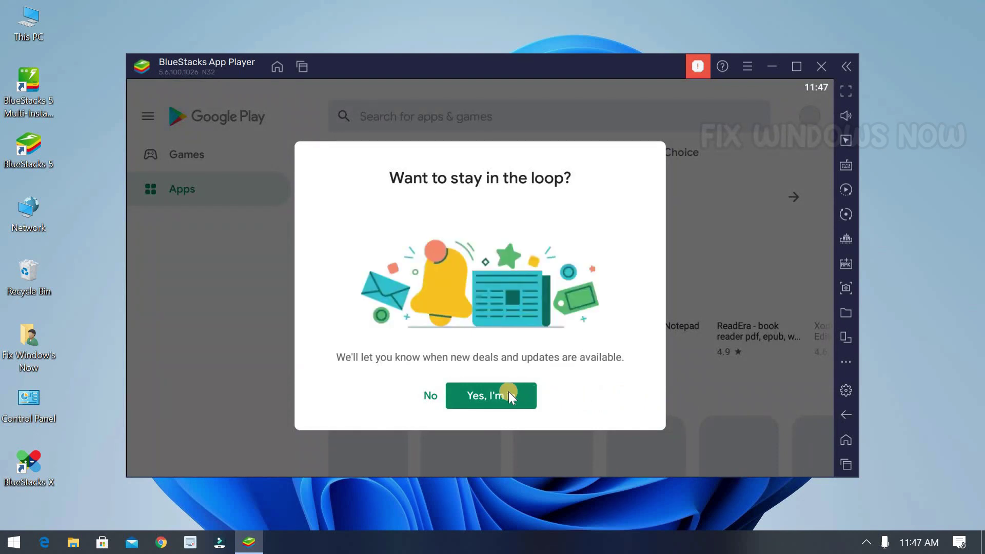
{"action": "left_click", "coordinate": [509, 394]}
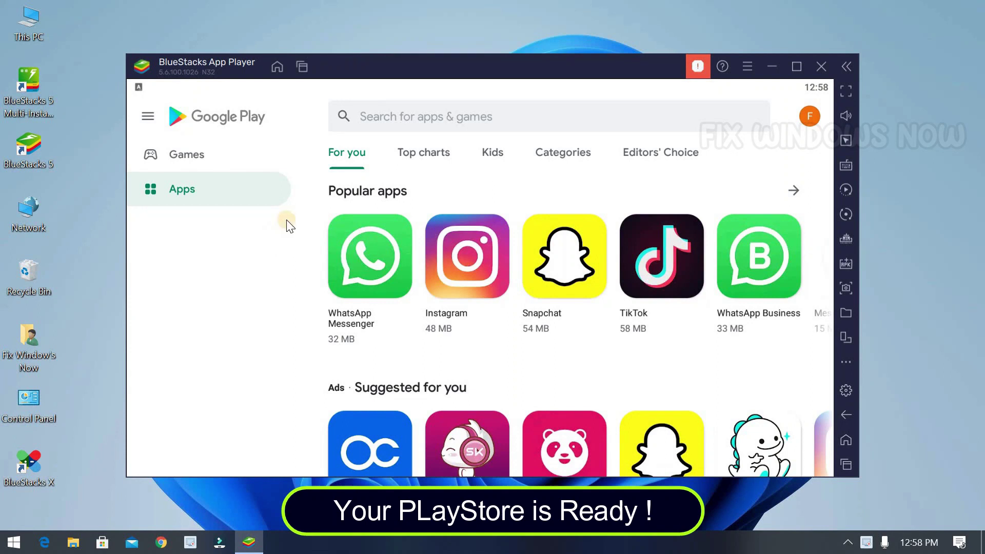
- Find Hill Climb Racing in the Play Store using the "hill climb racing" search suggestion and install it
{"action": "left_click", "coordinate": [382, 114]}
{"action": "type", "text": "hill c"}
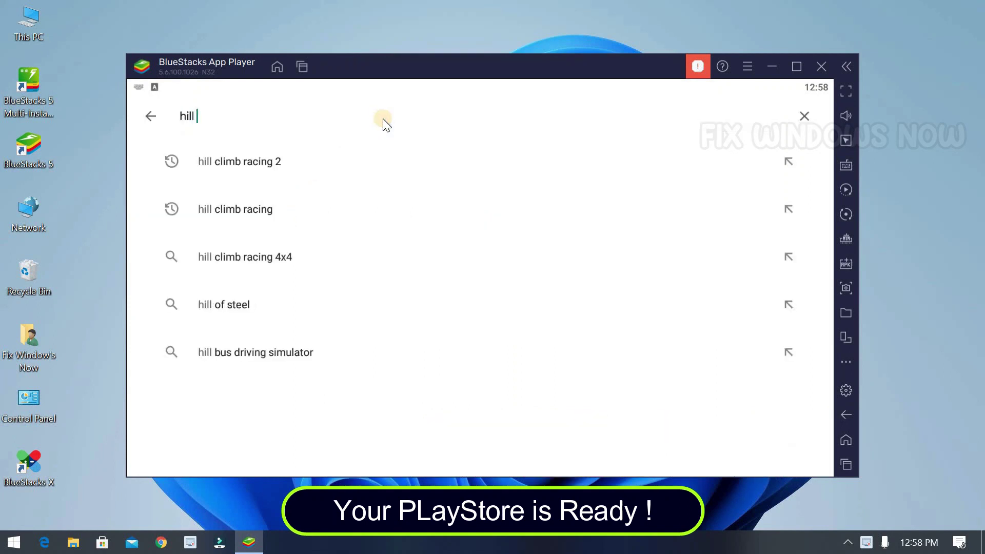
{"action": "left_click", "coordinate": [258, 214]}
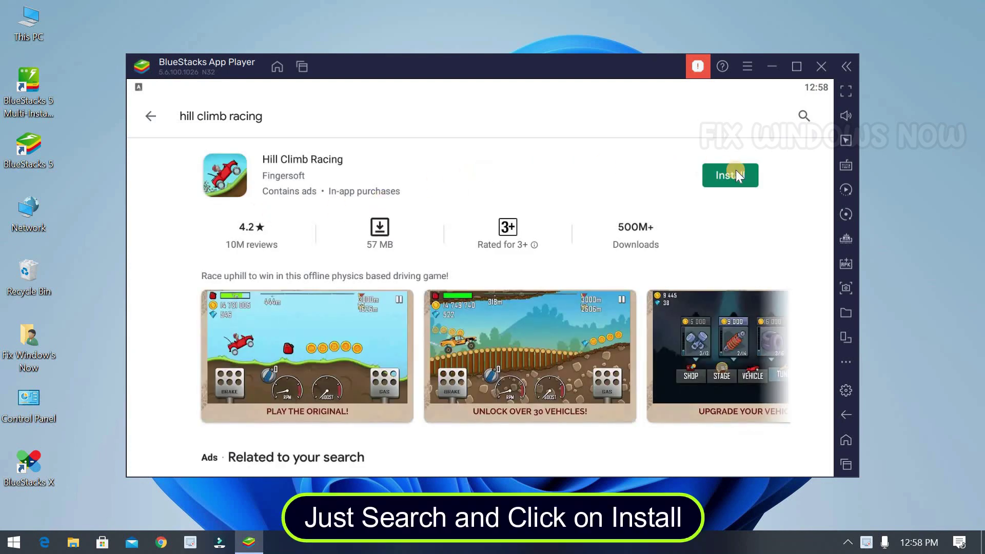
{"action": "left_click", "coordinate": [737, 172]}
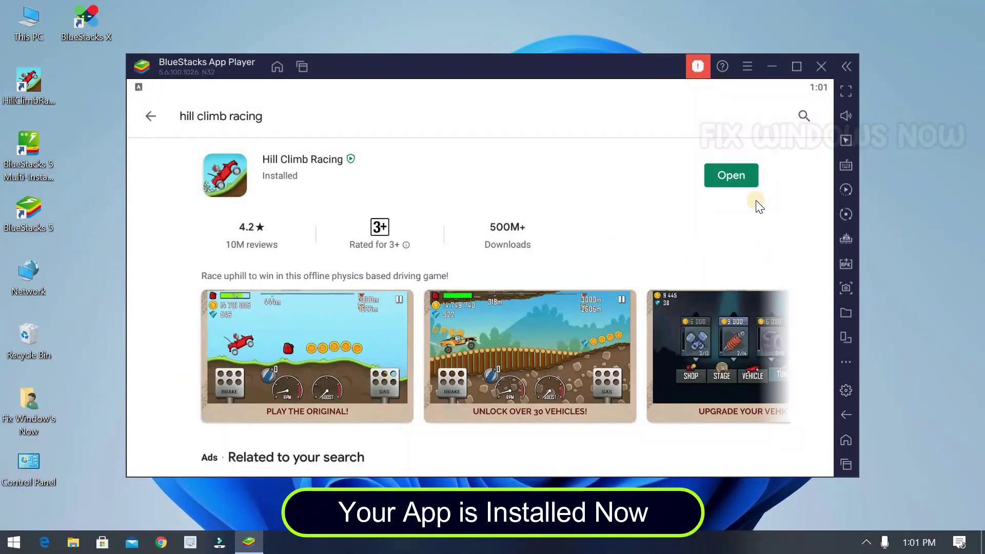
- Launch Hill Climb Racing, then accept its End-User License Agreement and agree to relevant ads
{"action": "left_click", "coordinate": [732, 175]}
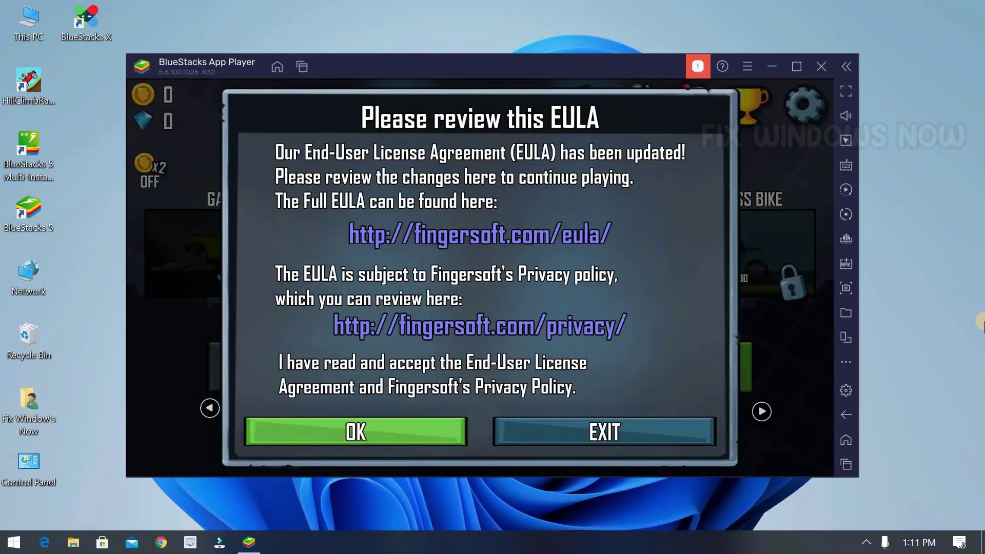
{"action": "left_click", "coordinate": [437, 432]}
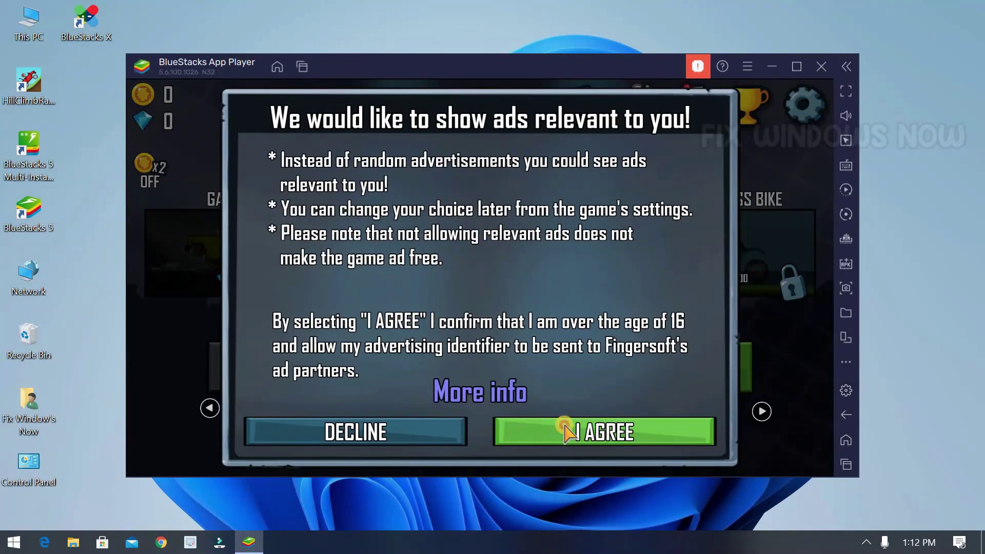
{"action": "left_click", "coordinate": [570, 433]}
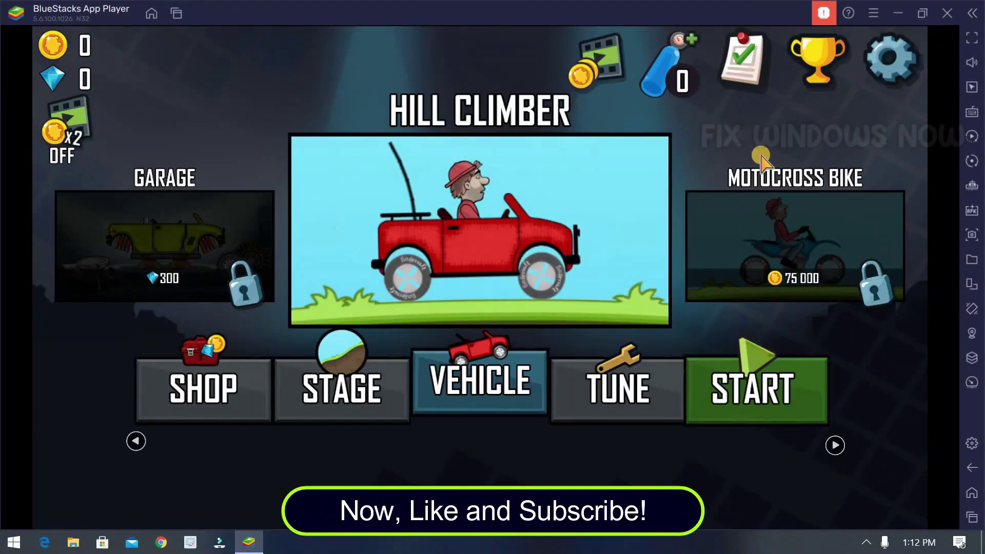
- Start a Level 1 run with the Hill Climber vehicle and accelerate the car forward along the track
{"action": "left_click", "coordinate": [753, 407]}
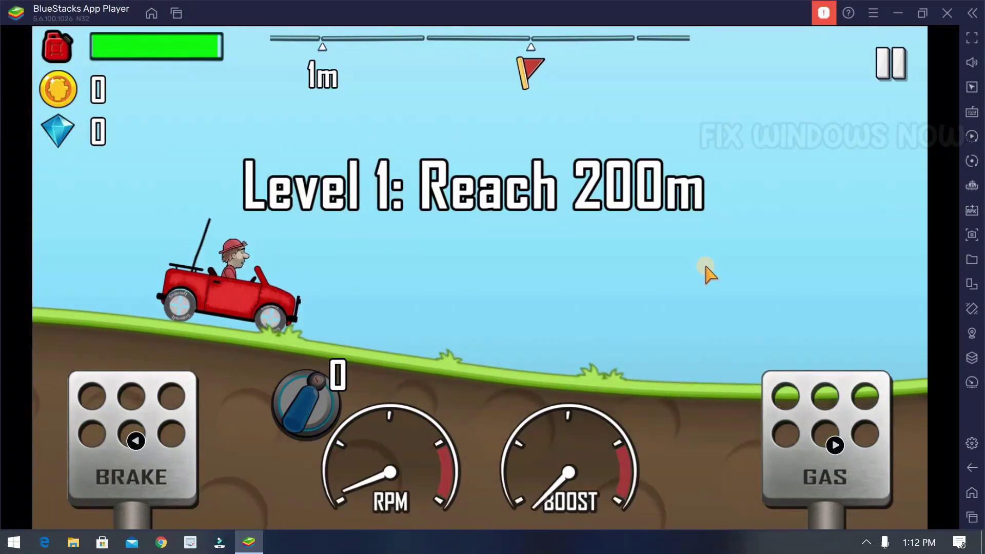
{"action": "left_click", "coordinate": [835, 445]}
{"action": "left_click", "coordinate": [836, 446]}
{"action": "left_click", "coordinate": [835, 445]}
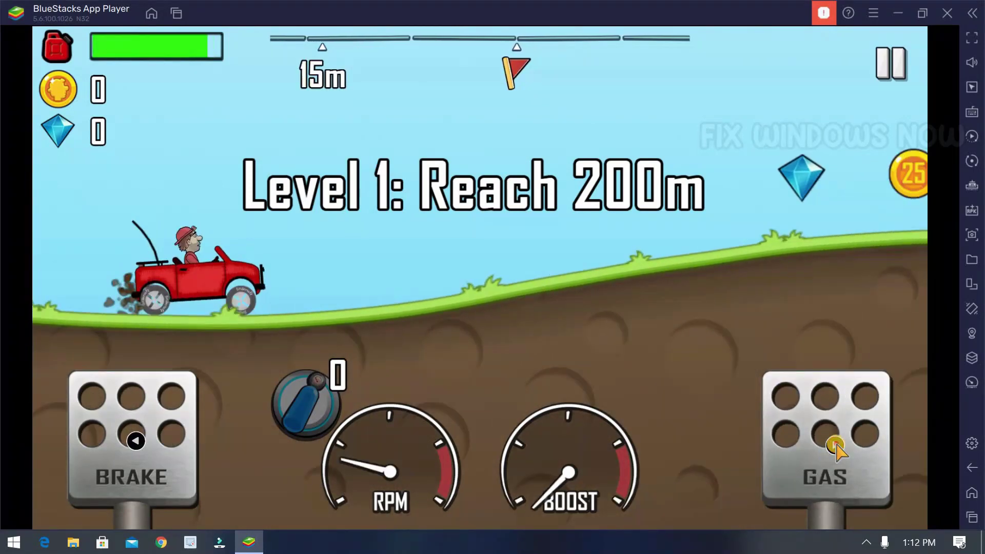
{"action": "left_click", "coordinate": [835, 446]}
{"action": "left_click", "coordinate": [835, 446]}
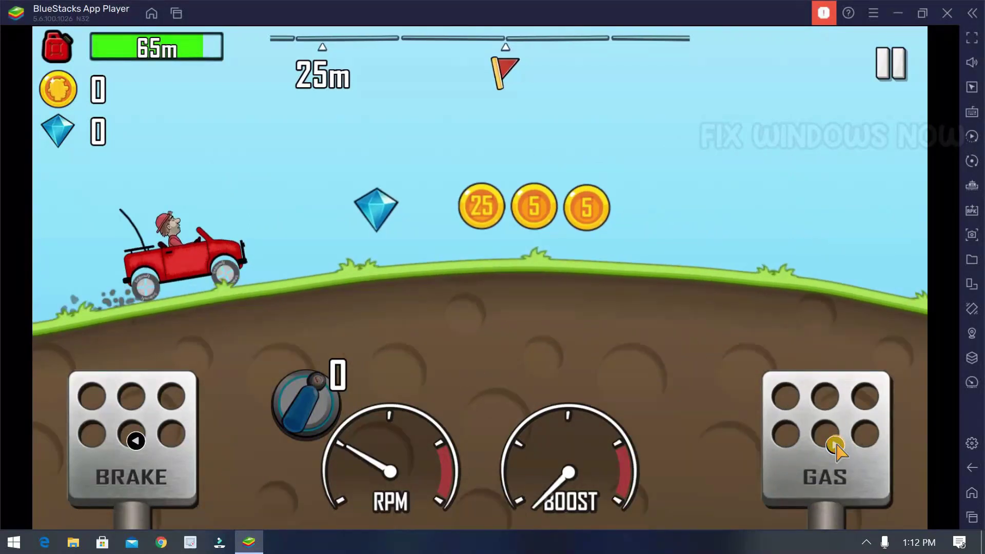